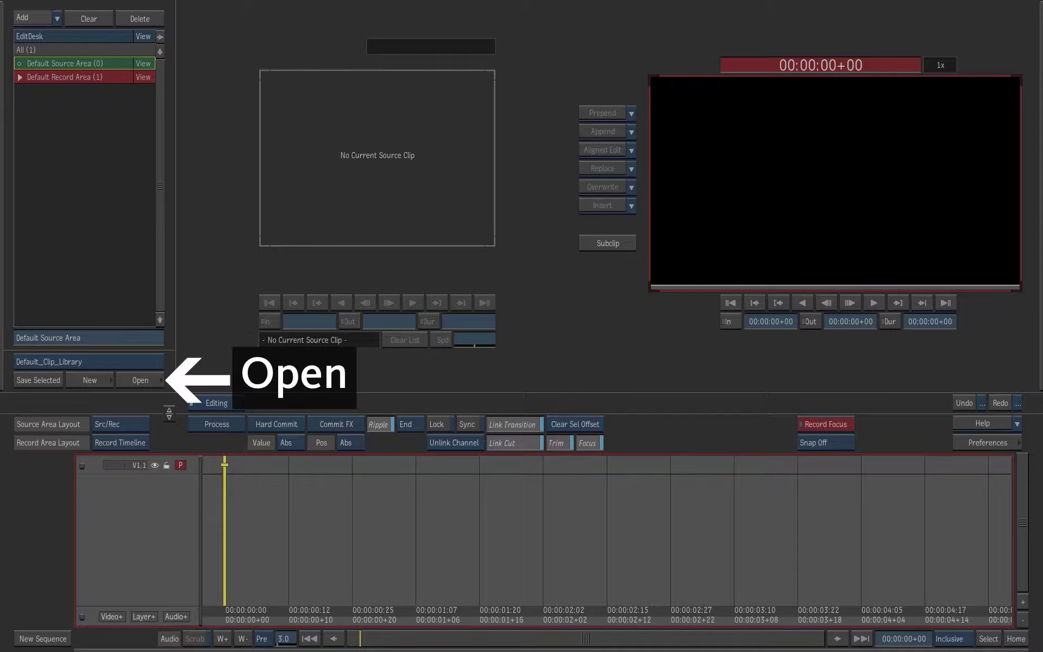
- Open the clip library and show its Archive options
left_click(147, 379)
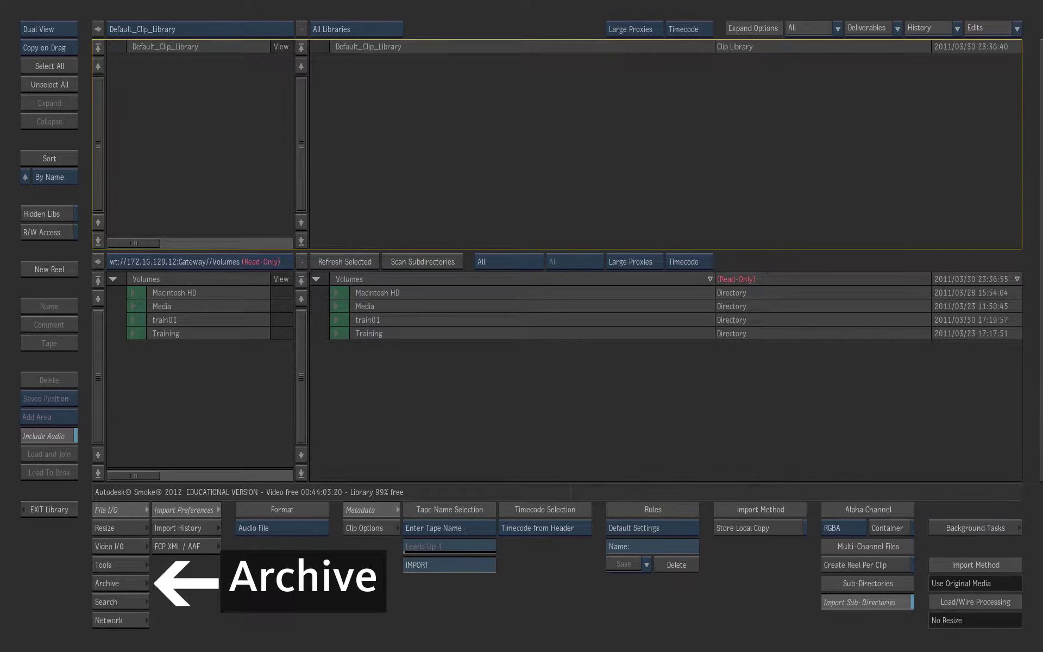
left_click(145, 584)
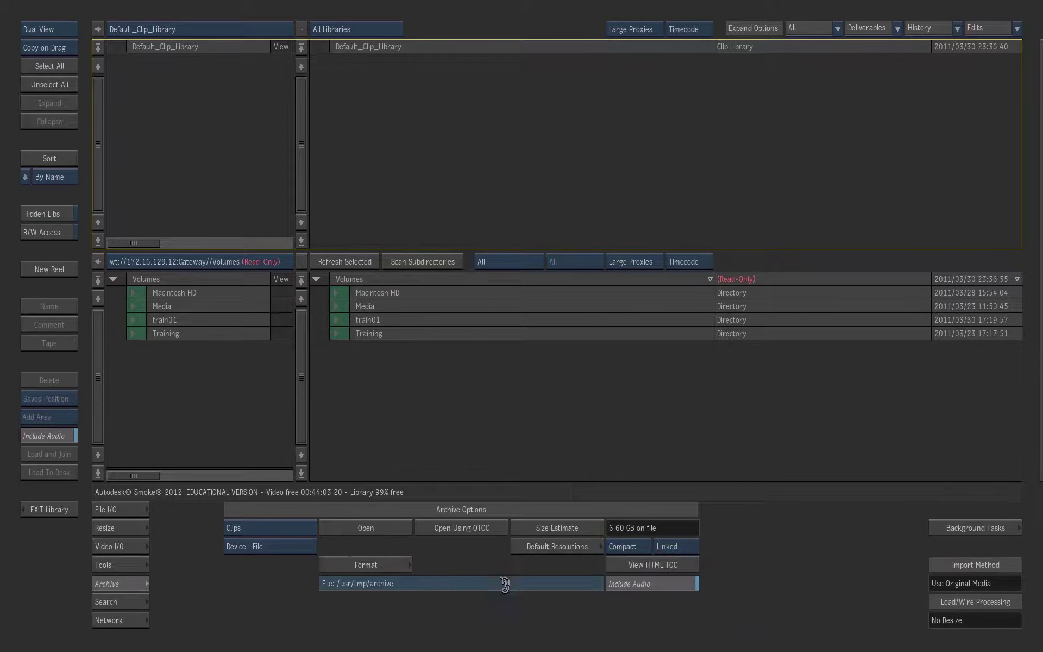
- Point the archive file path to Smoke_Tutorials_v2012 in Users > DH > Desktop
left_click(504, 585)
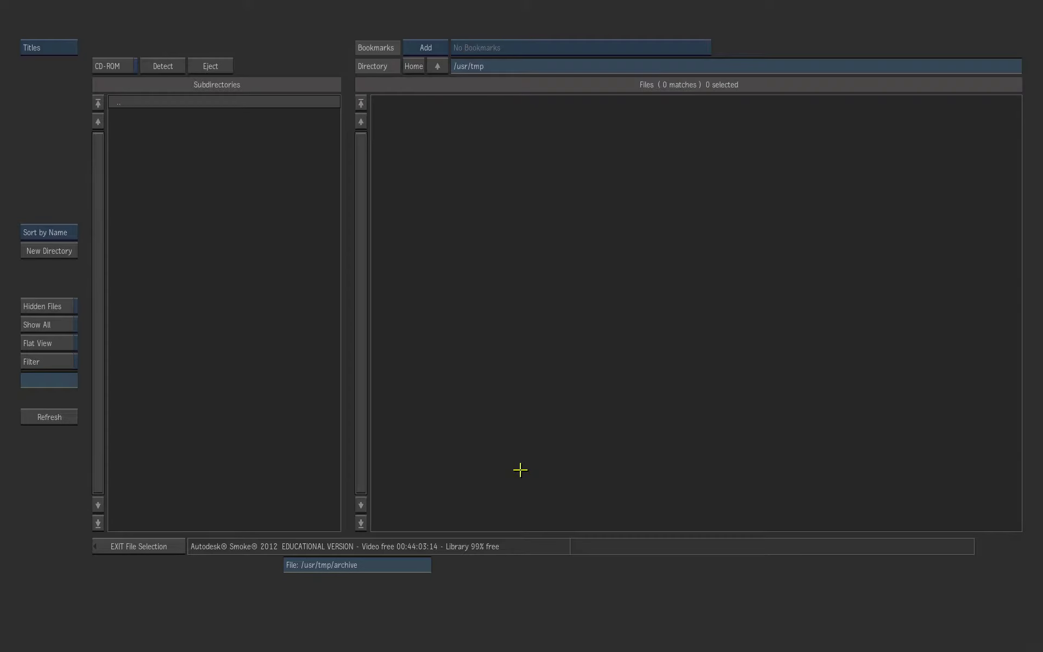
left_click(440, 65)
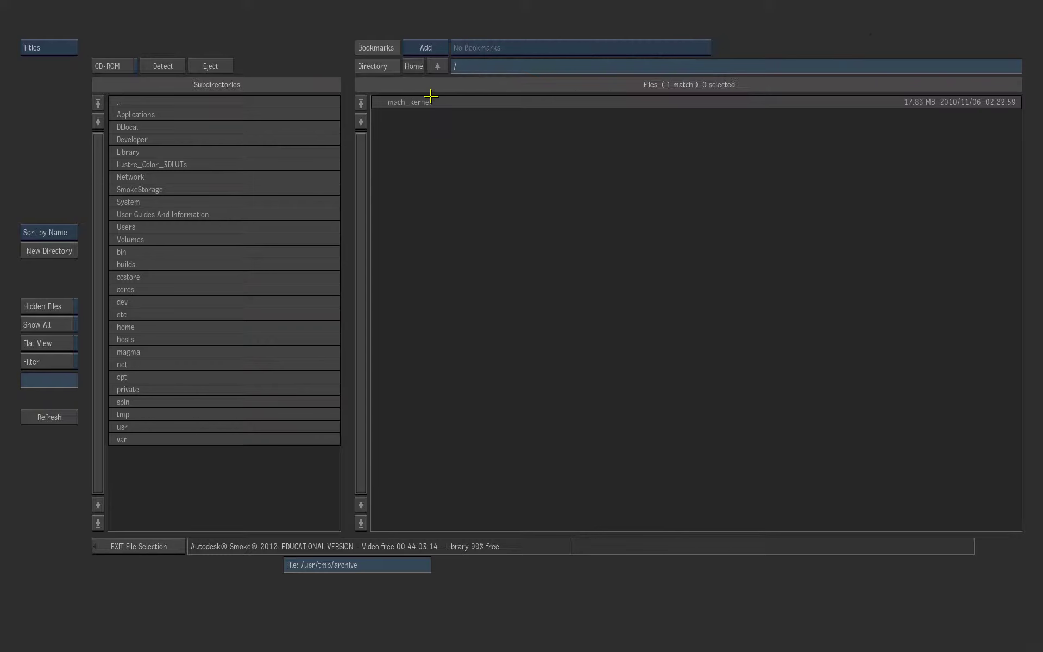
left_click(195, 226)
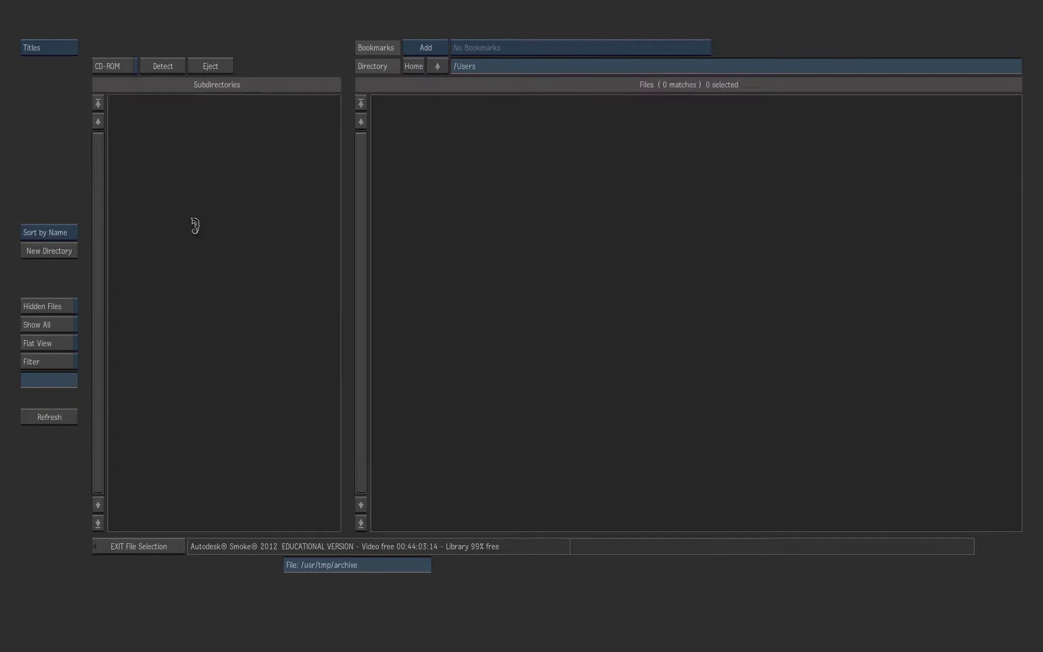
left_click(204, 111)
left_click(196, 124)
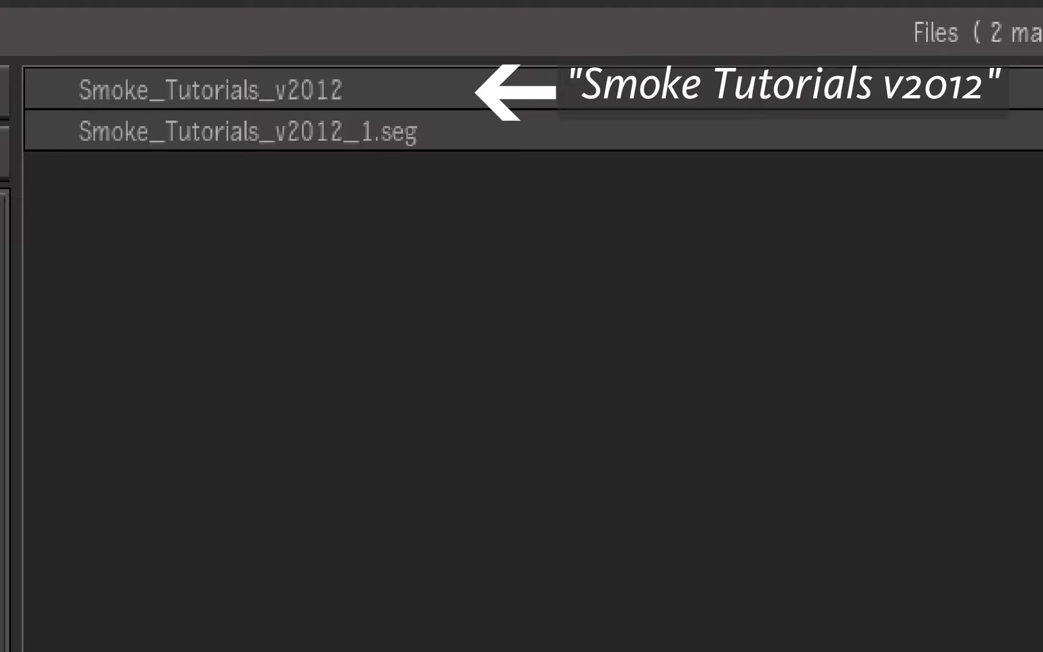
left_click(441, 104)
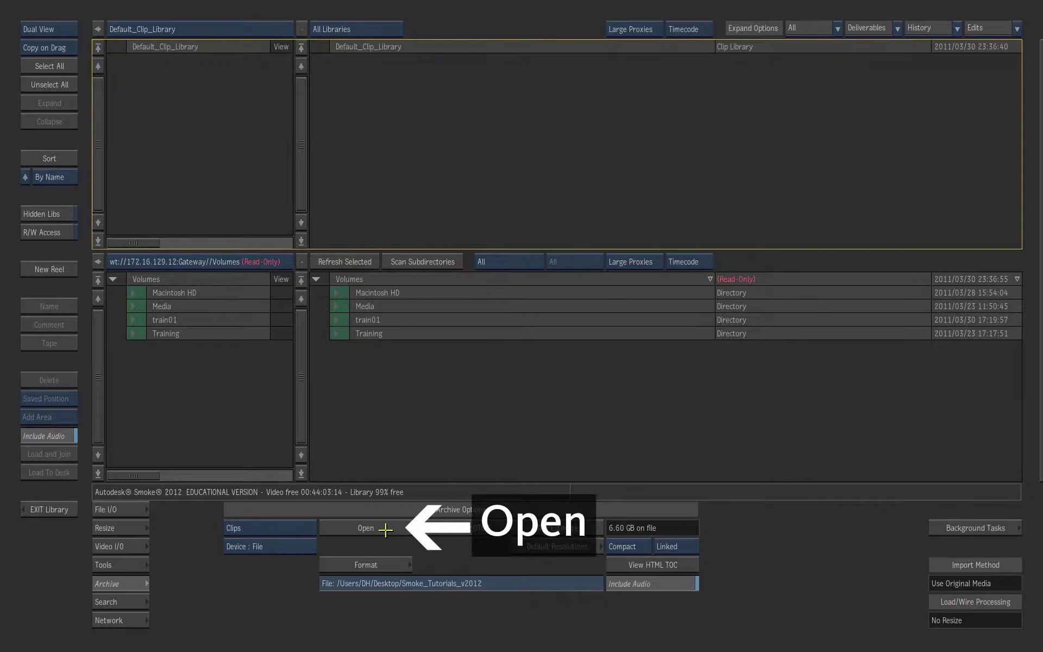
- Open Smoke_Tutorials_v2012, expand its backup set folders, and select all archive contents
left_click(385, 529)
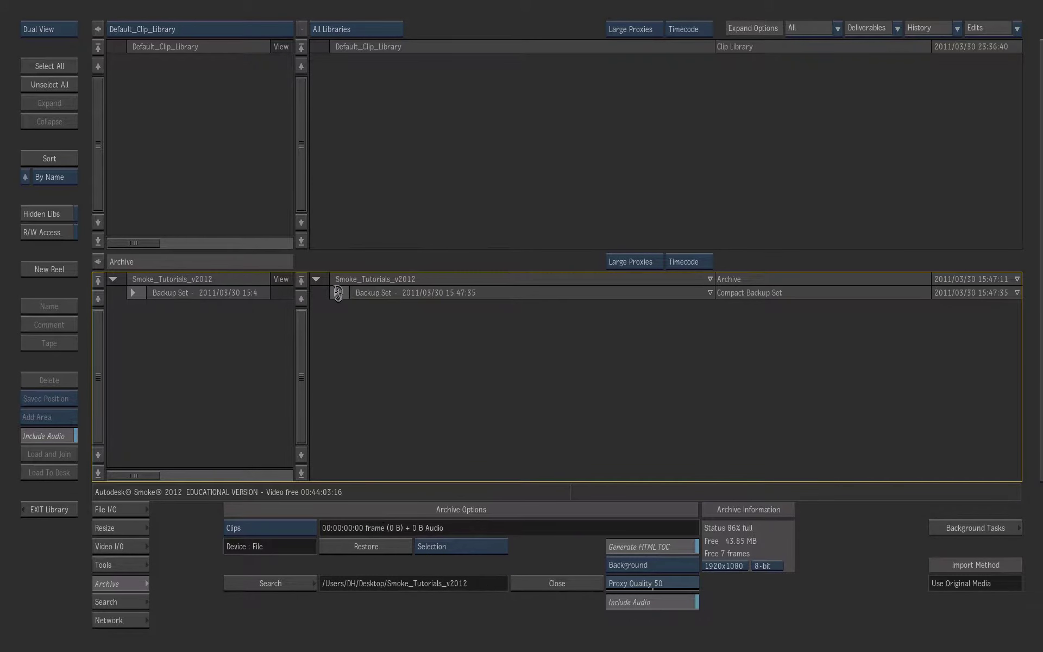
left_click(337, 292)
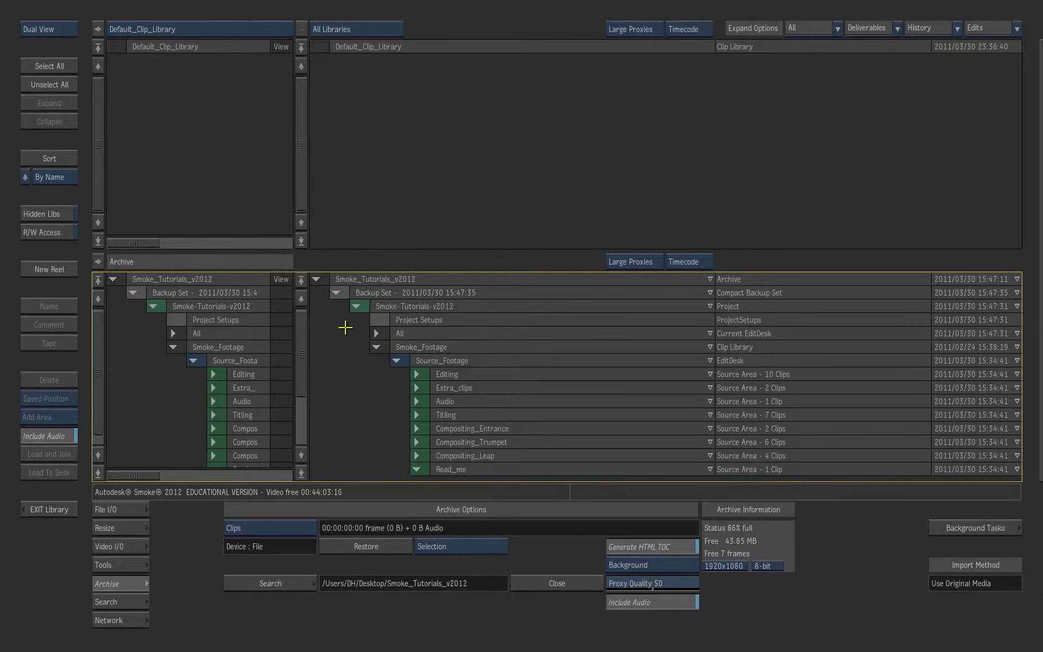
left_click(415, 388)
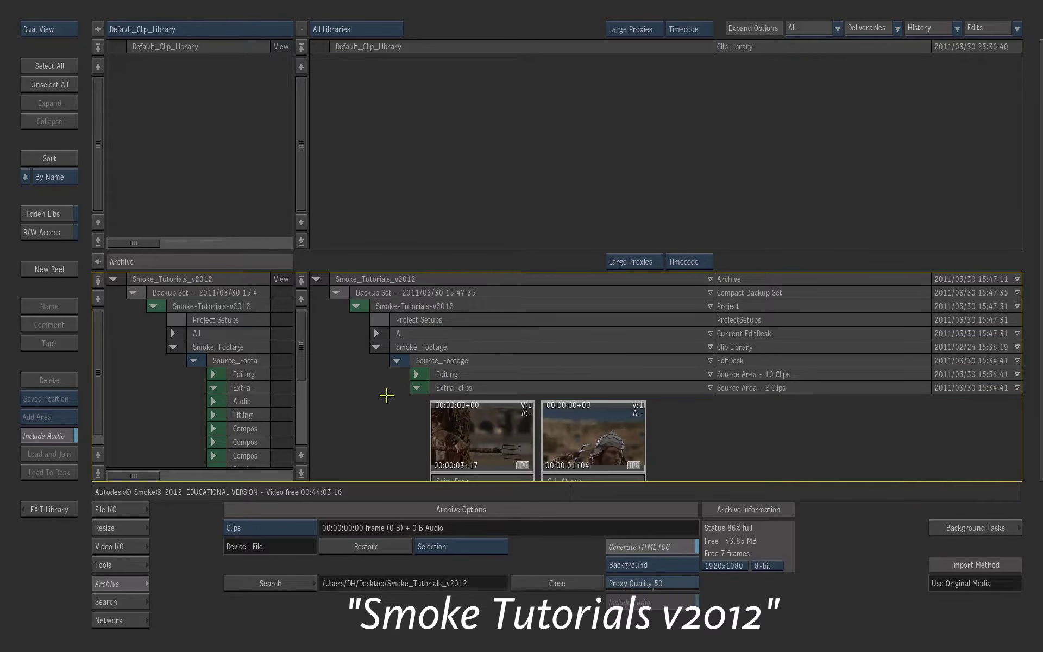
left_click(412, 280)
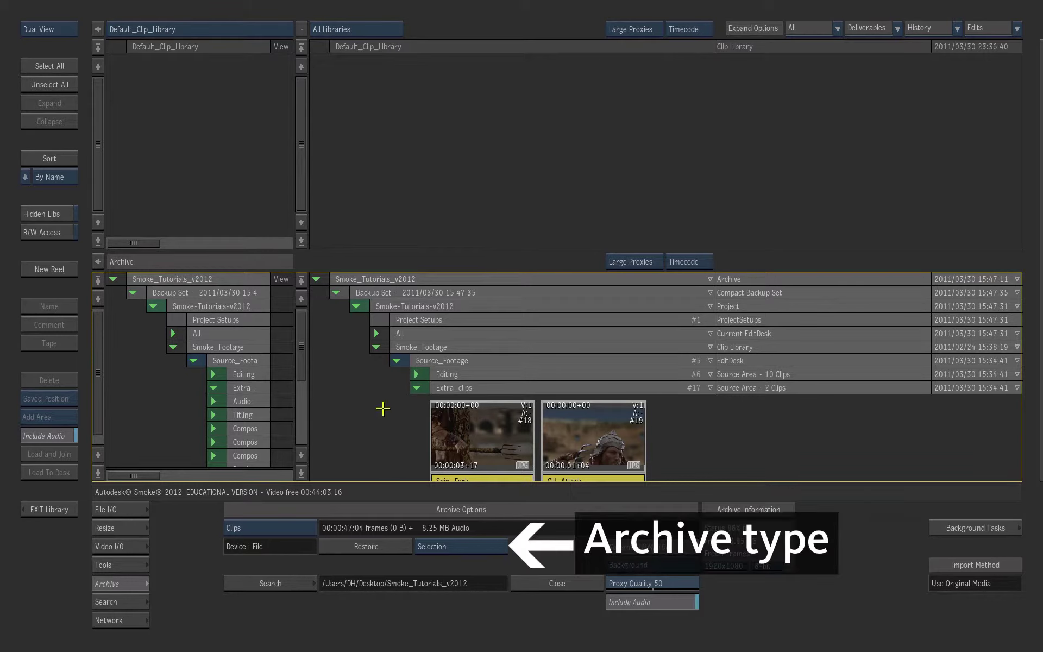
- Restore the archive with type Project instead of Selection, then close it
left_click(482, 547)
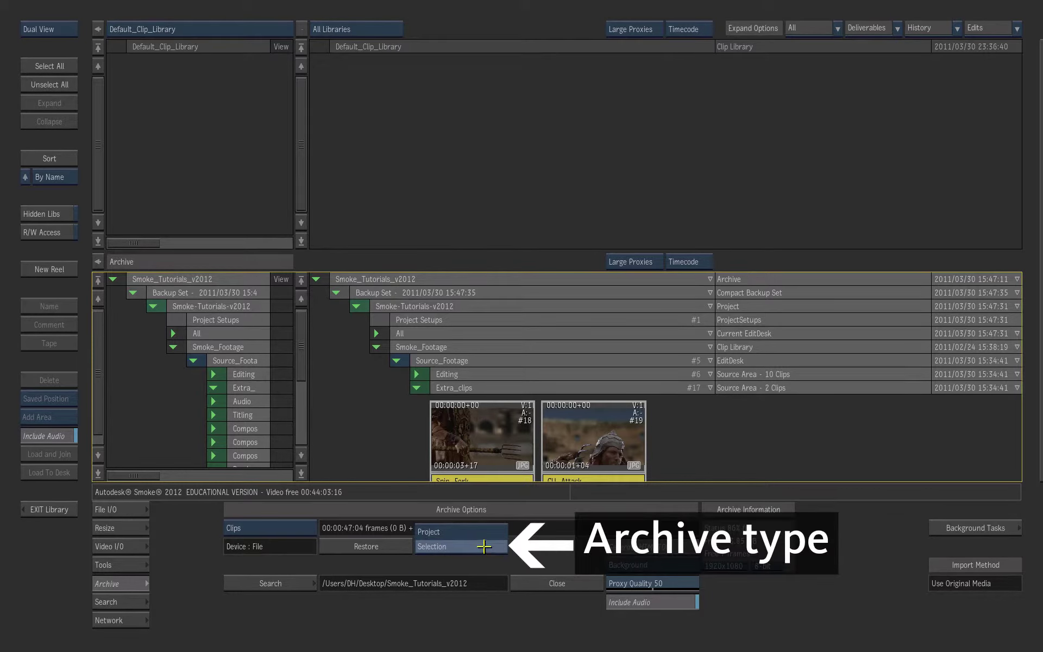
left_click(487, 532)
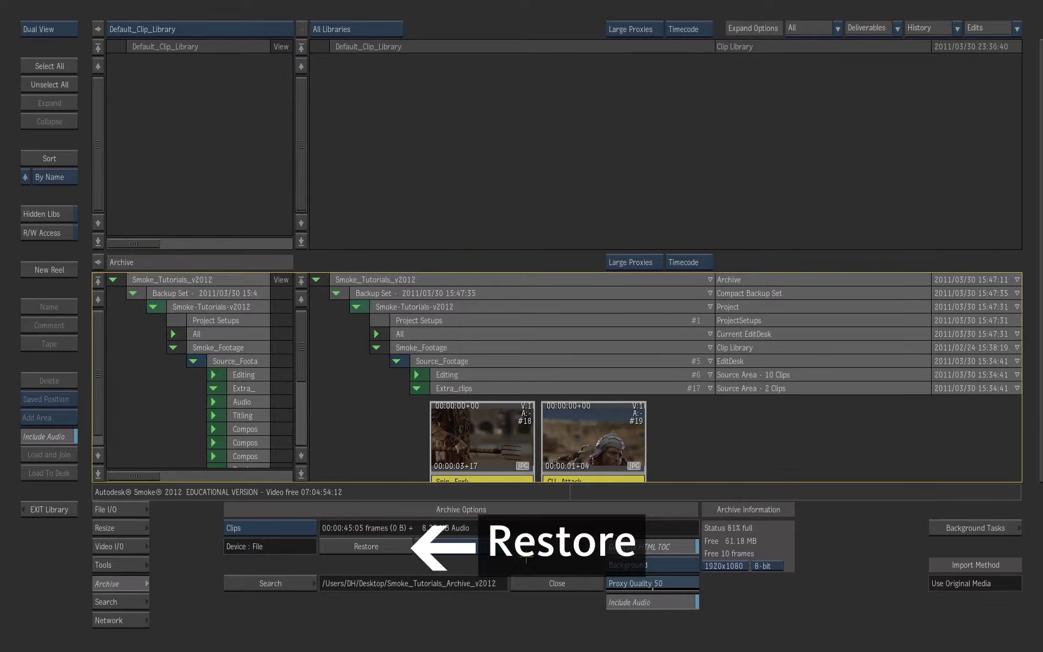
left_click(390, 547)
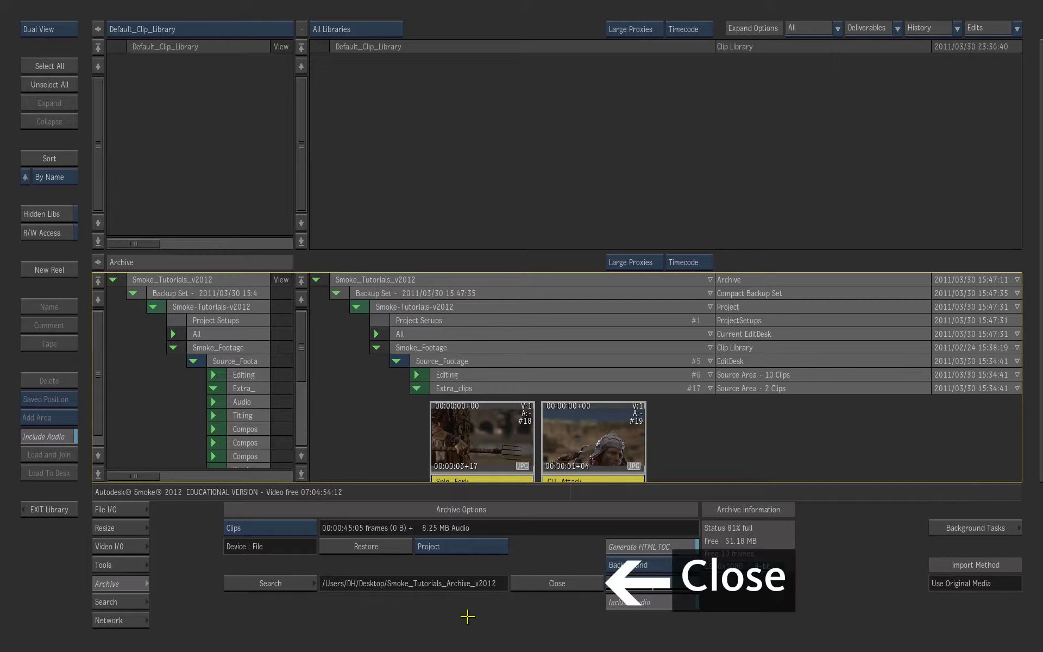
left_click(554, 583)
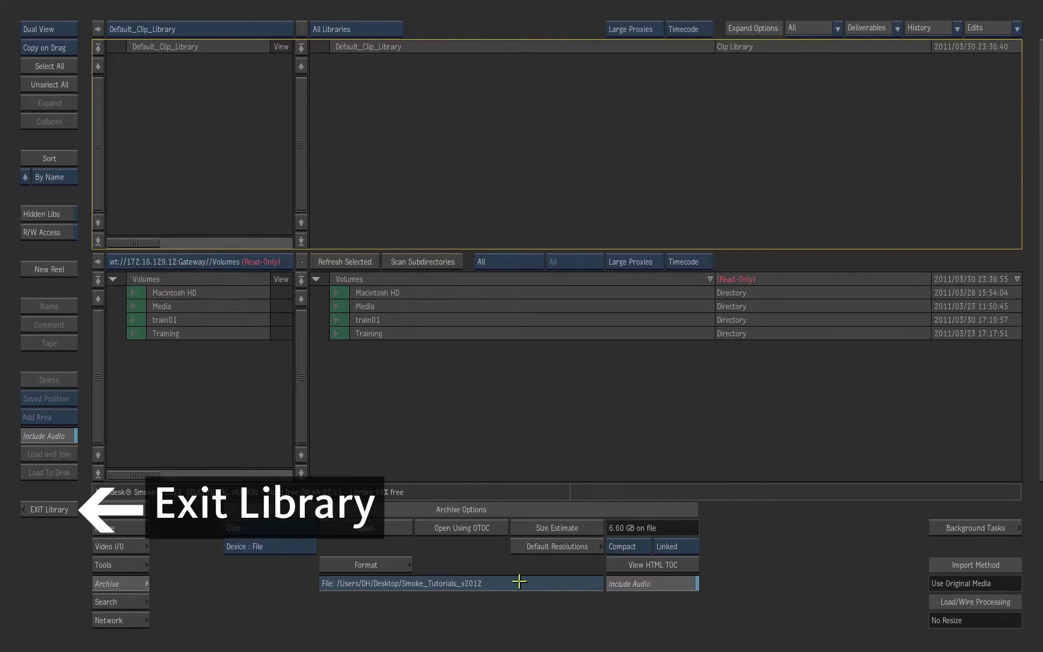
- Exit the library to the EditDesk and open Preferences
left_click(52, 516)
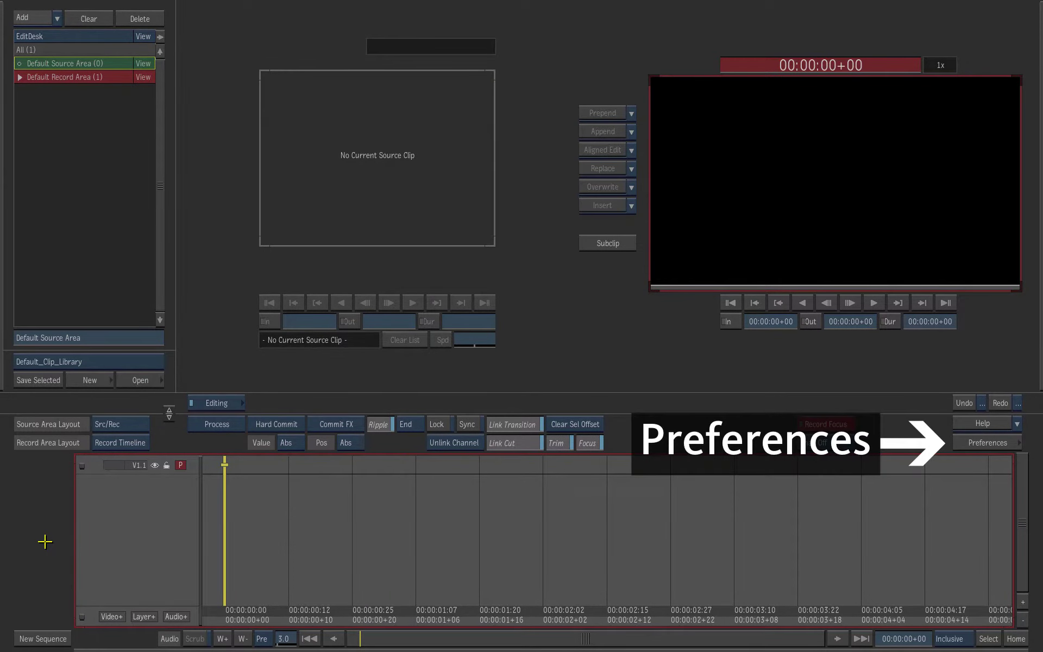
left_click(978, 446)
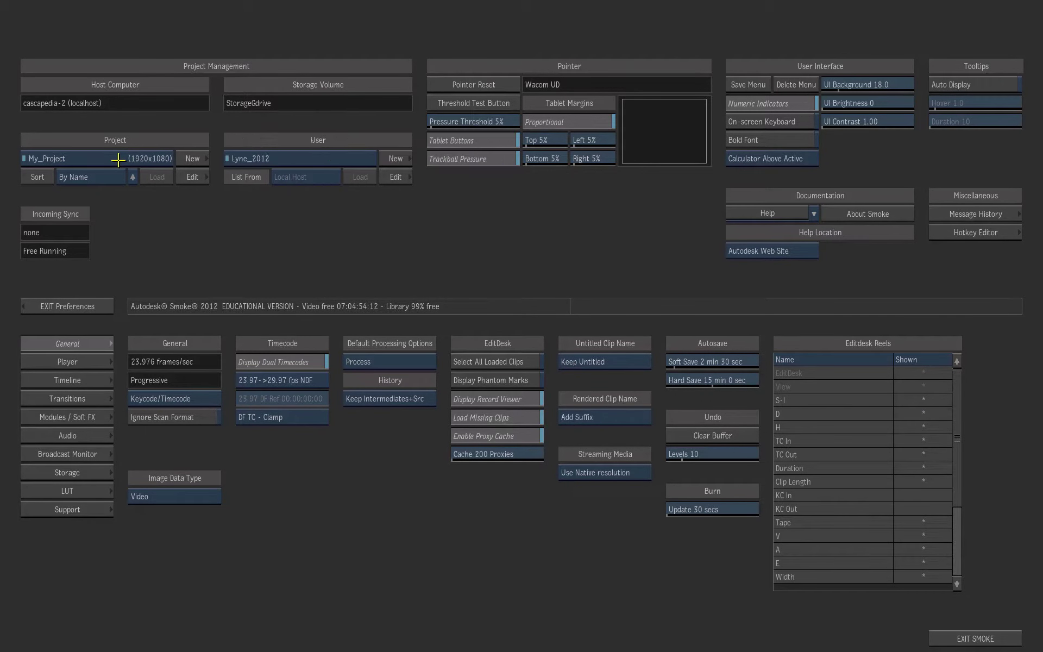
- Load Smoke_Tutorials_v2012_Project from the project list and exit Preferences
left_click(118, 159)
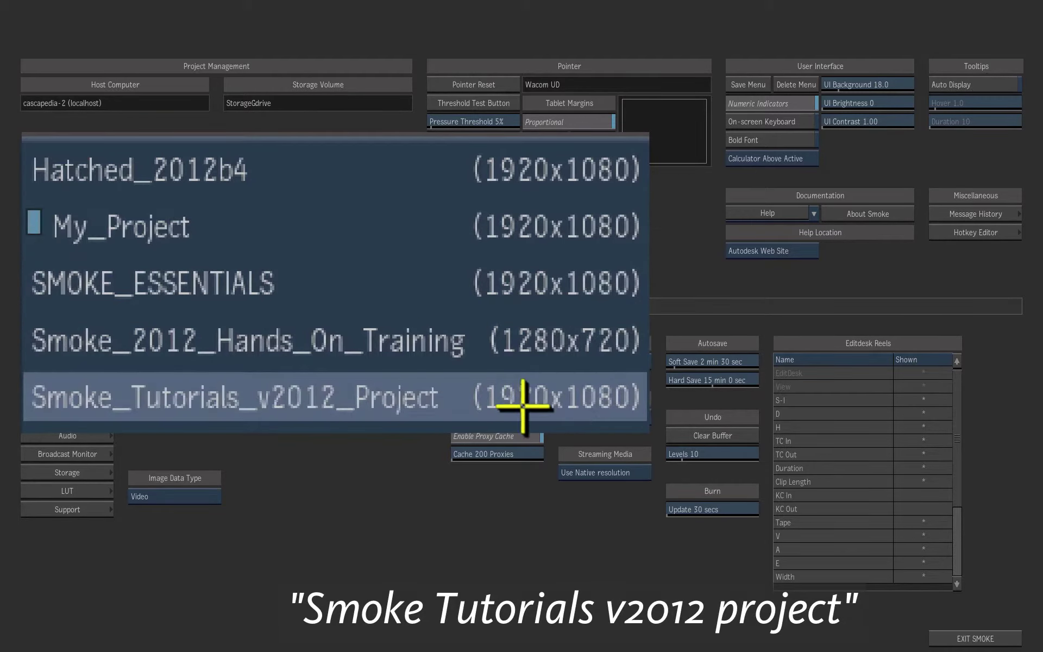
left_click(583, 407)
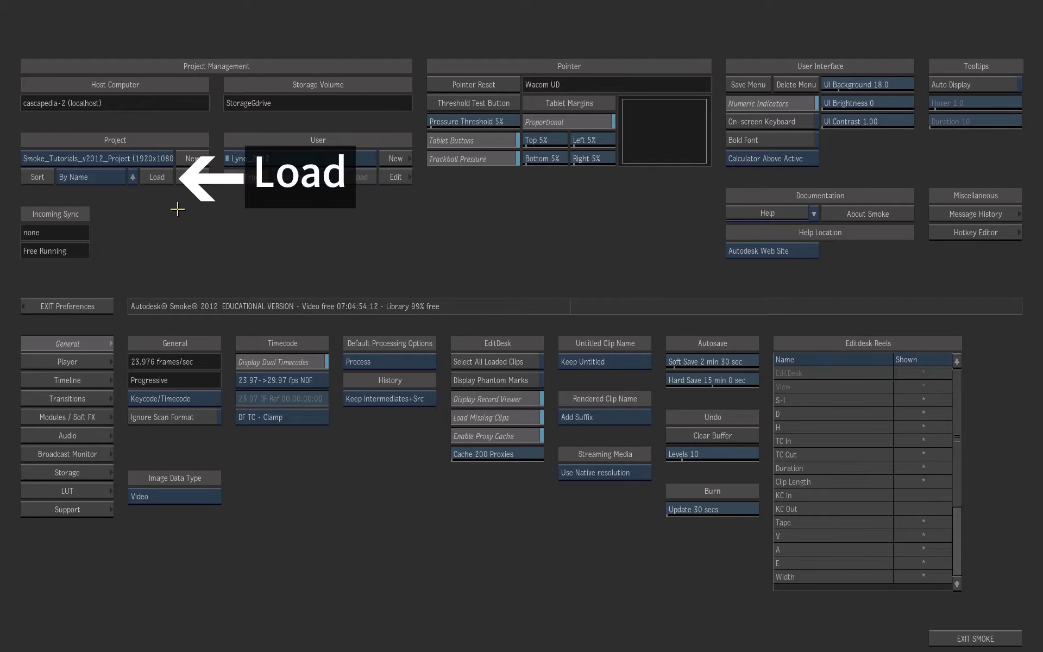
left_click(158, 178)
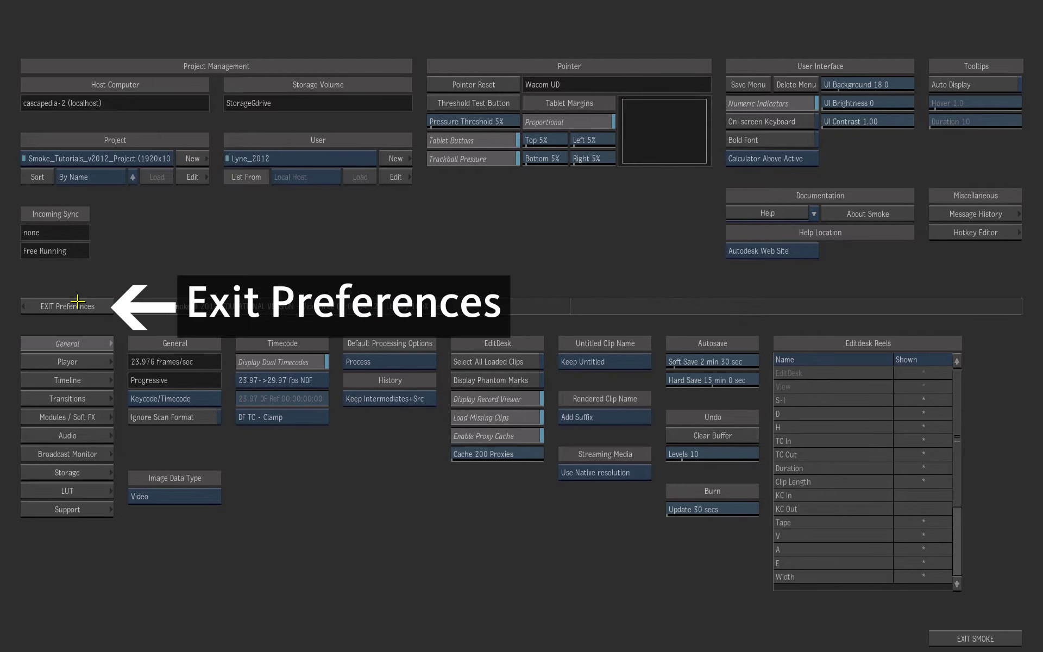
left_click(70, 305)
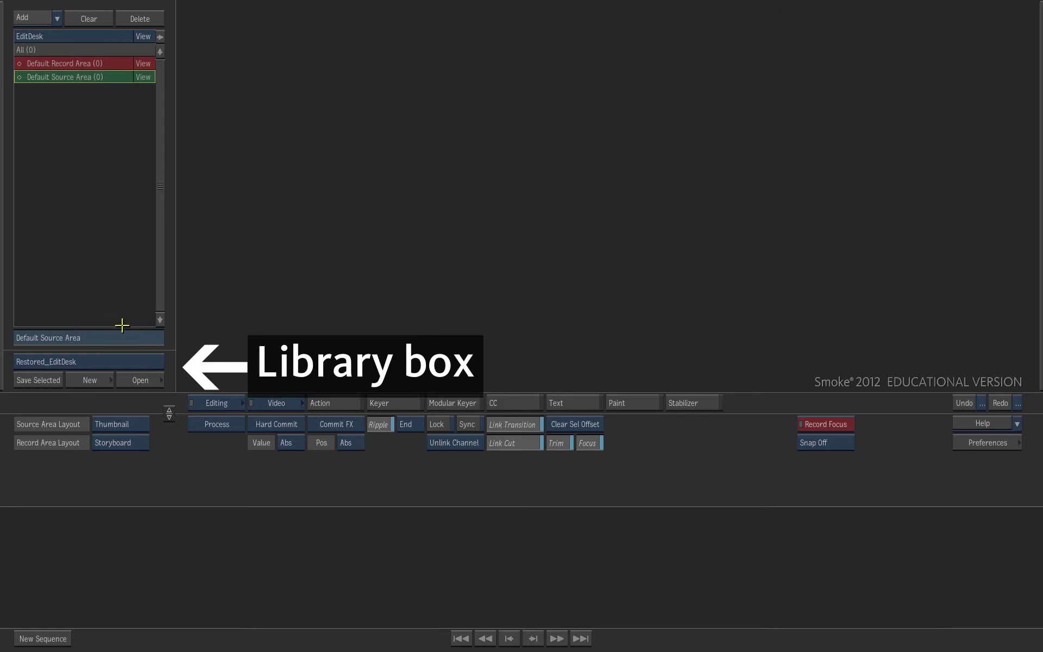
- Choose Smoke_Footage from the library list and open it
left_click(134, 360)
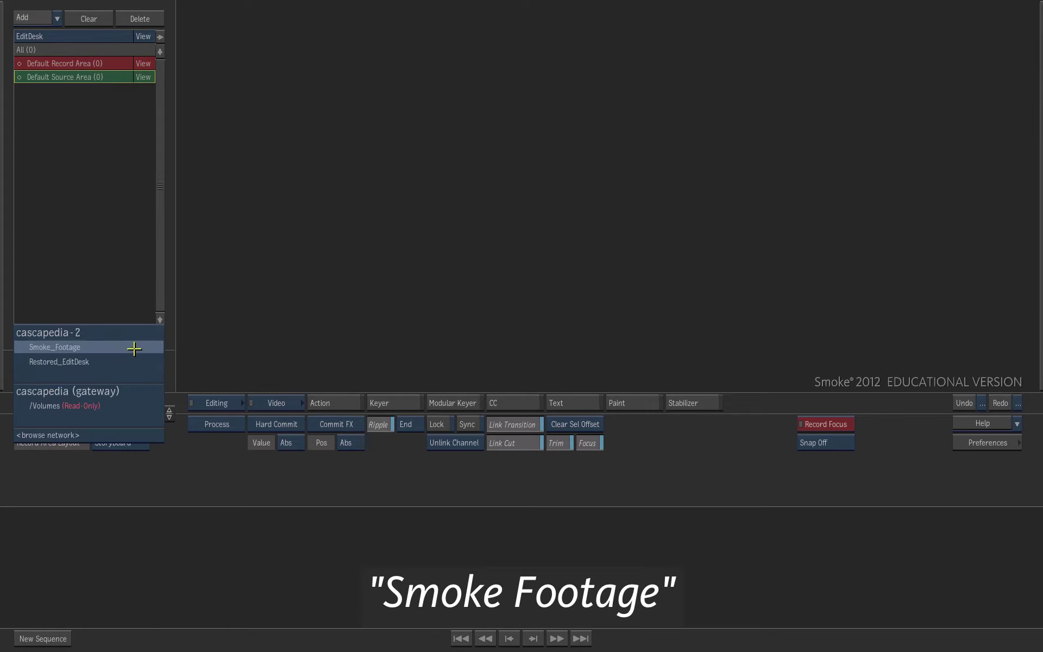
left_click(134, 348)
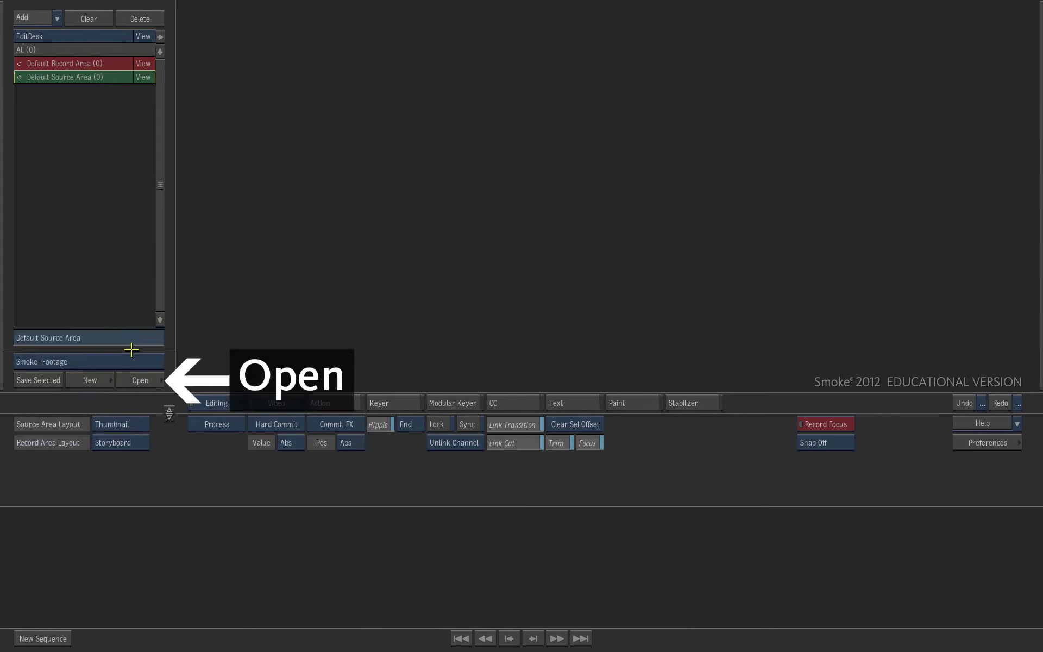
left_click(144, 380)
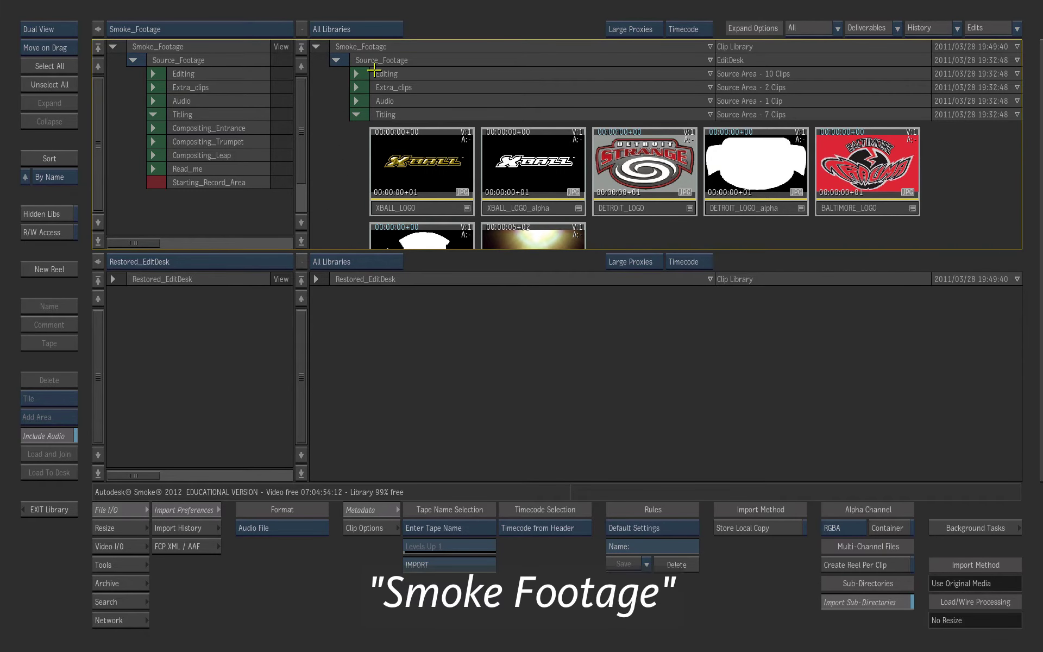
- Select all Smoke_Footage clips and load them to the desk with Tile set to Saved Position
left_click(384, 46)
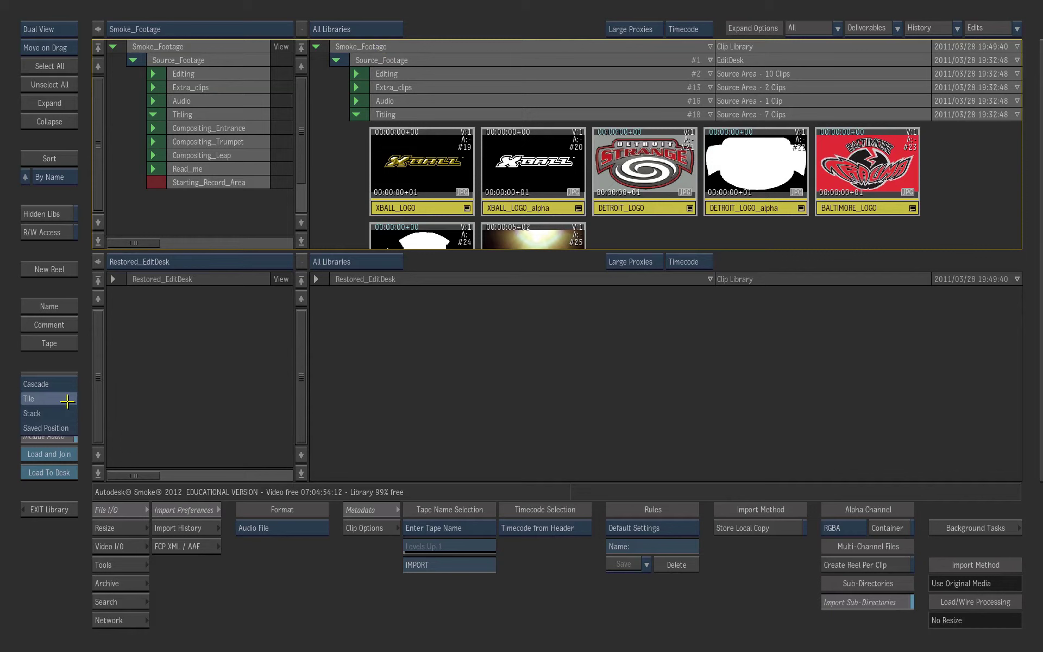
left_click(65, 397)
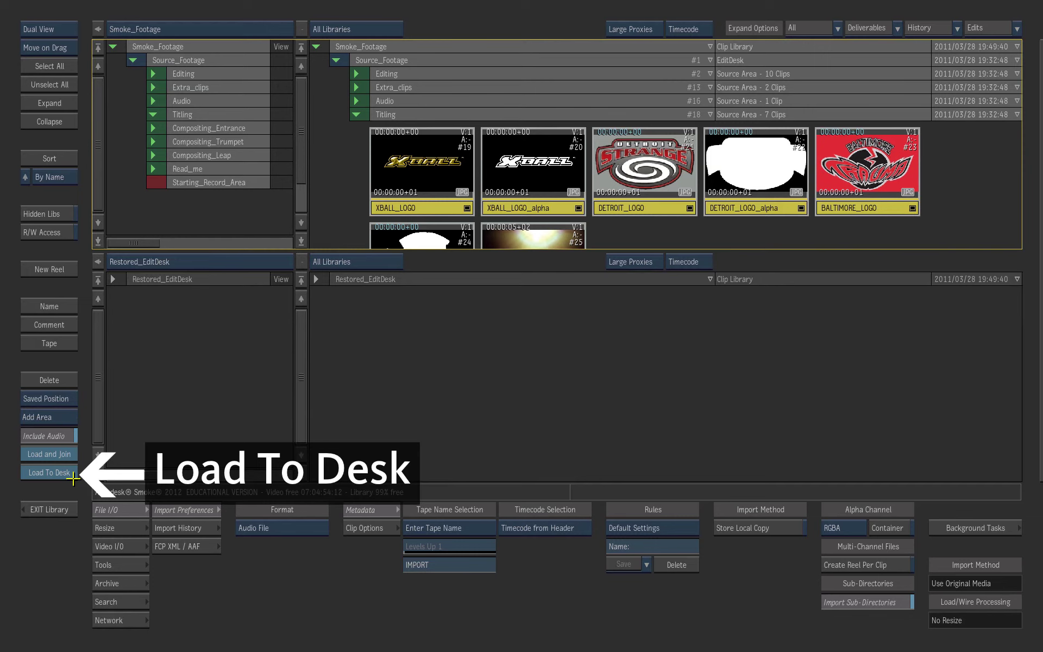
left_click(56, 474)
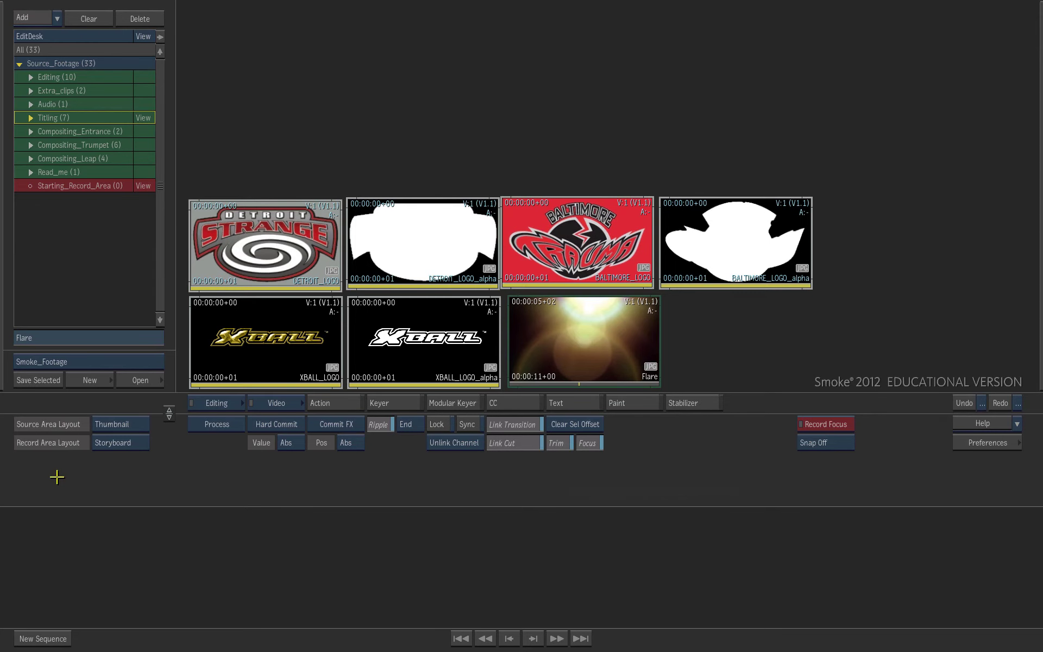